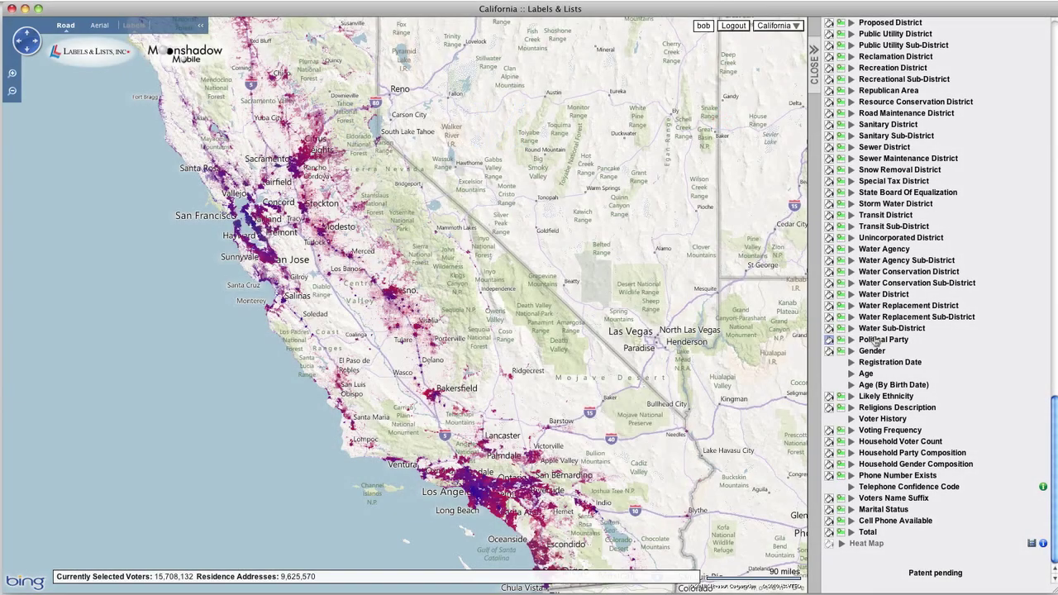
Expand and collapse the Political Party and Likely Ethnicity breakdowns to review voter counts.
left_click(877, 341)
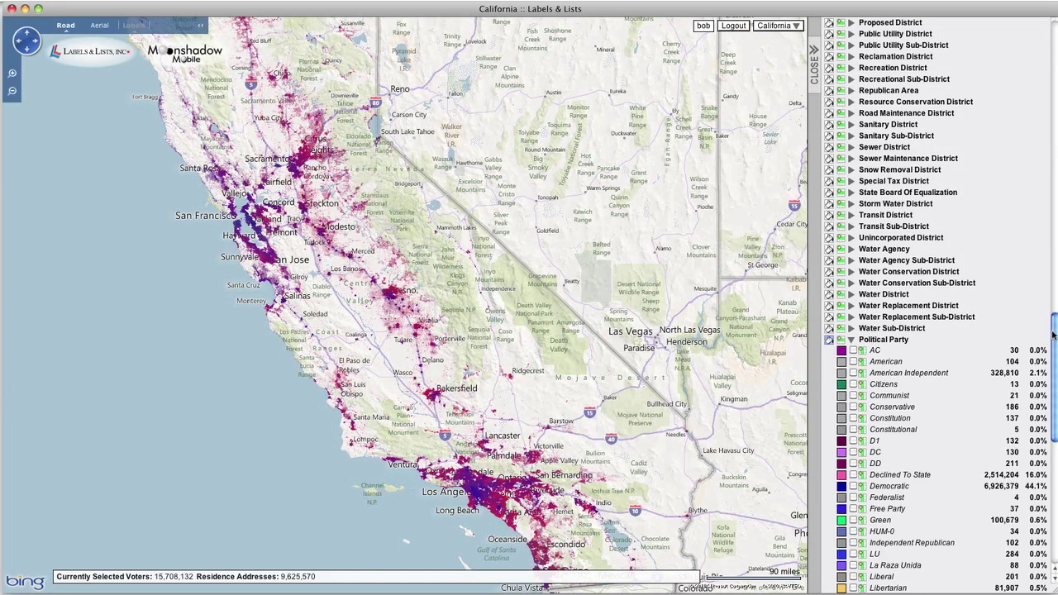
left_click_drag(1049, 337, 1053, 404)
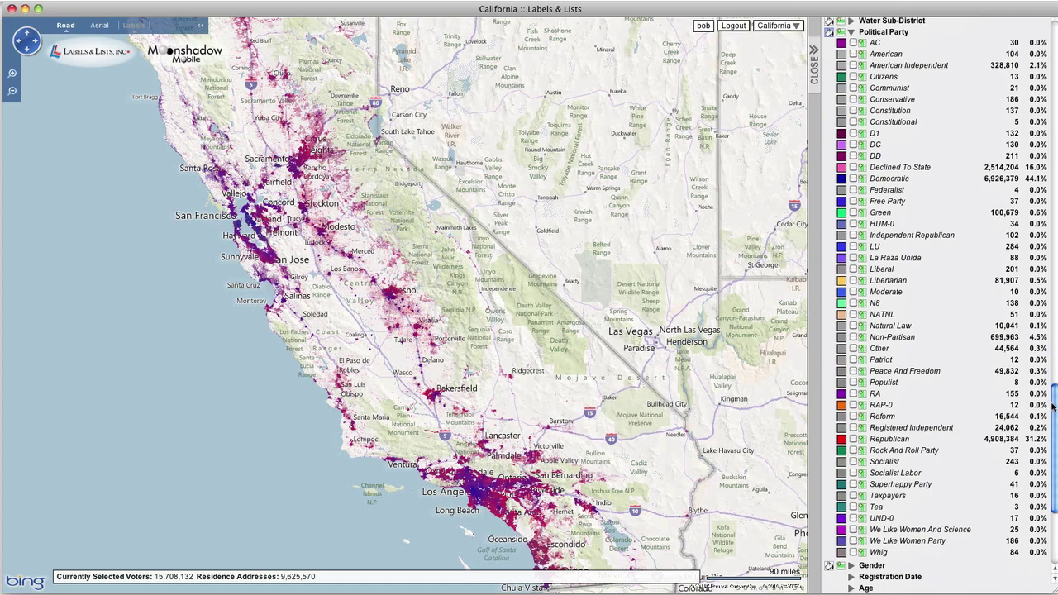
left_click(882, 33)
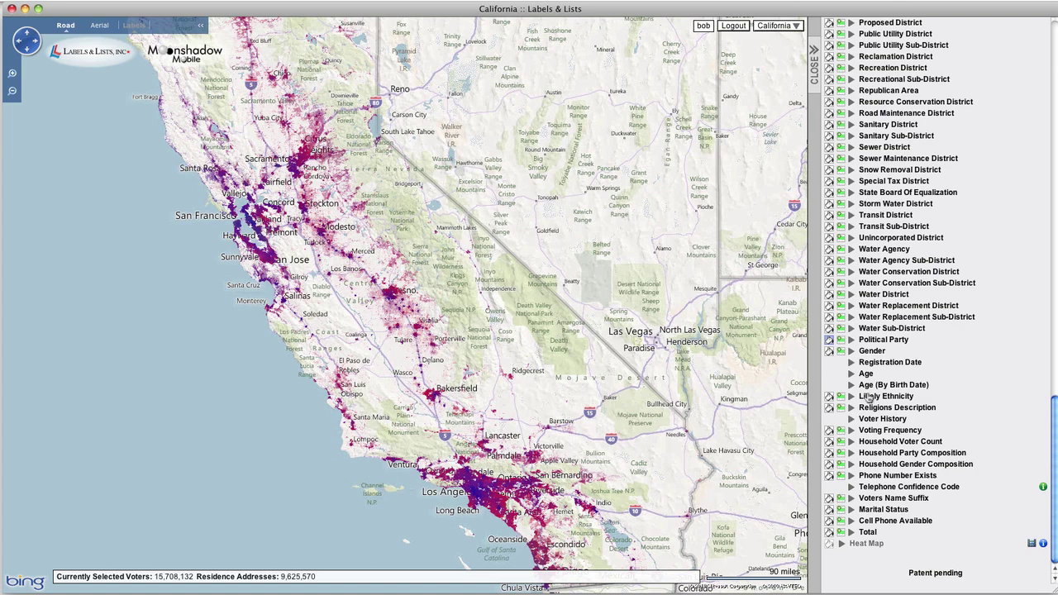
left_click(870, 397)
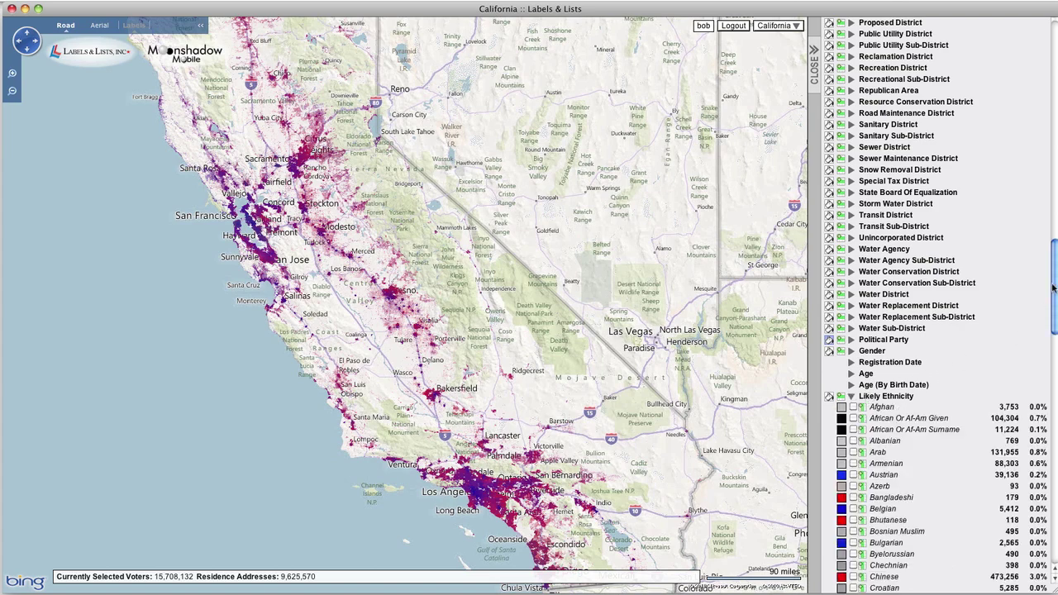
left_click_drag(1053, 289, 1052, 355)
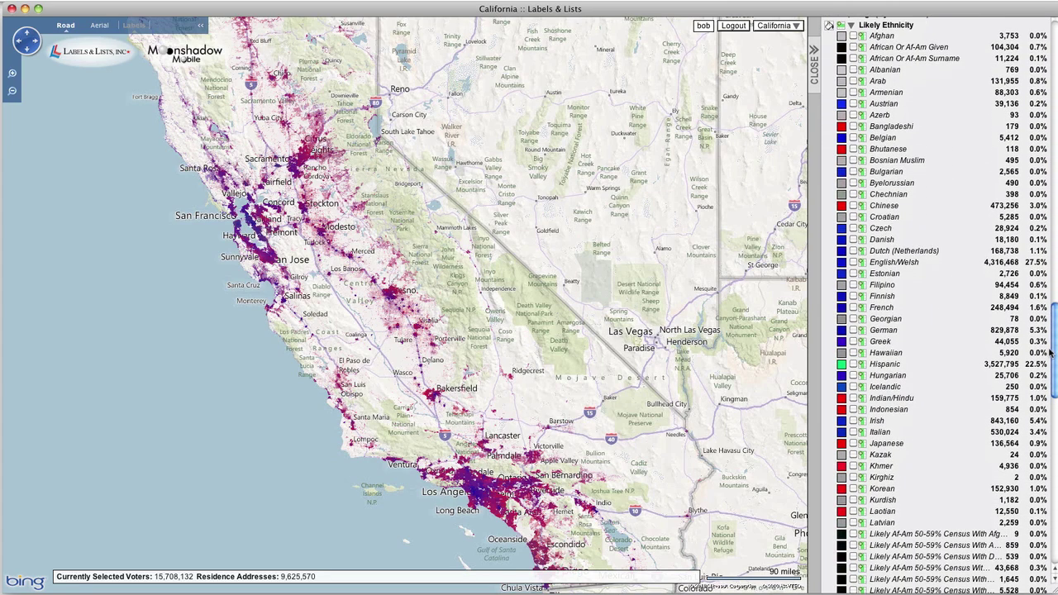
left_click(886, 25)
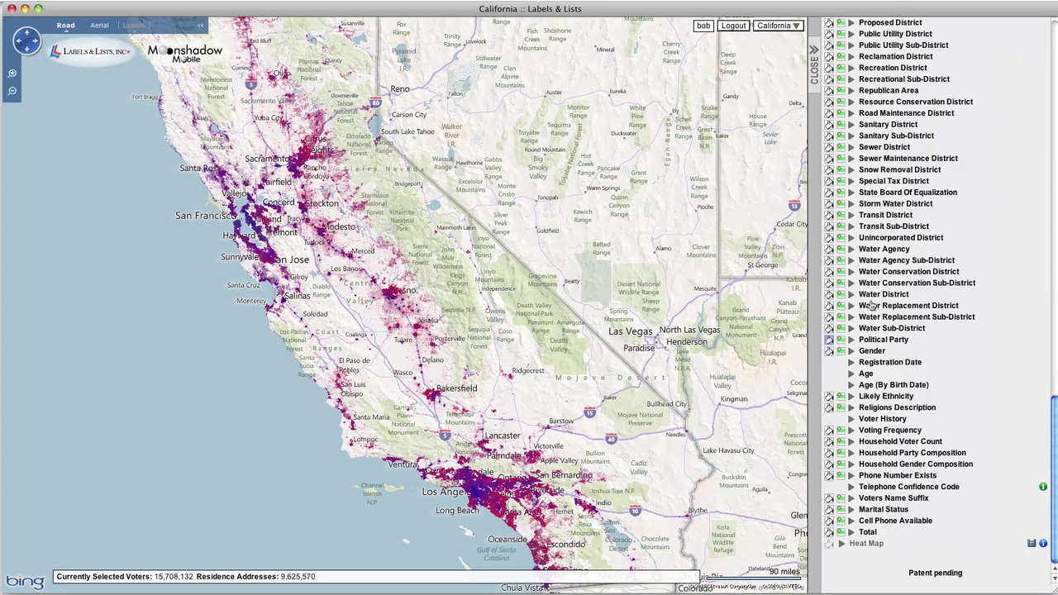
Check the Voting Frequency values 0–8, then colour the map by Gender.
left_click(871, 433)
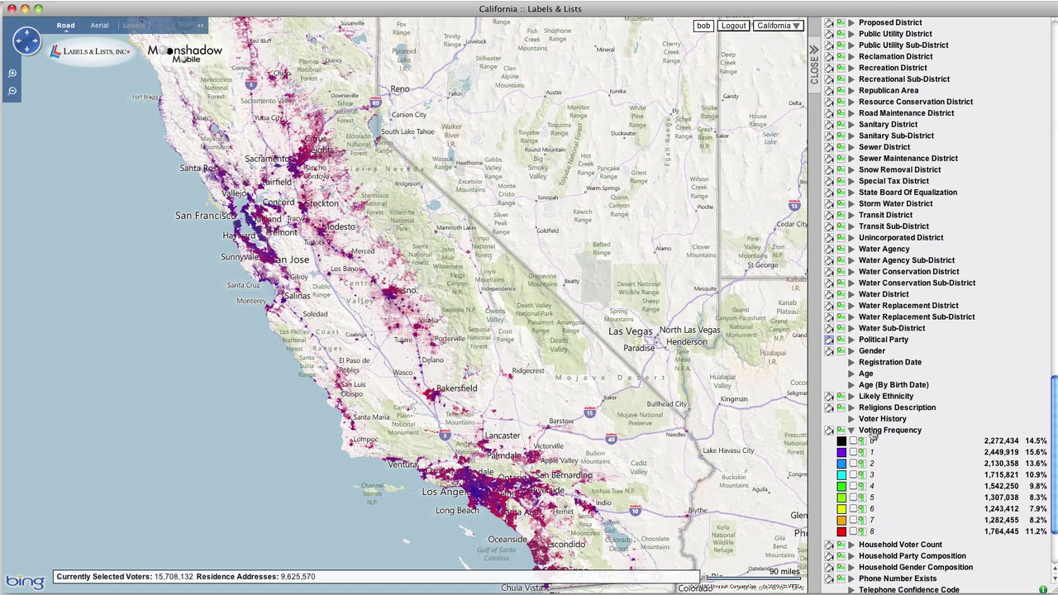
left_click(873, 434)
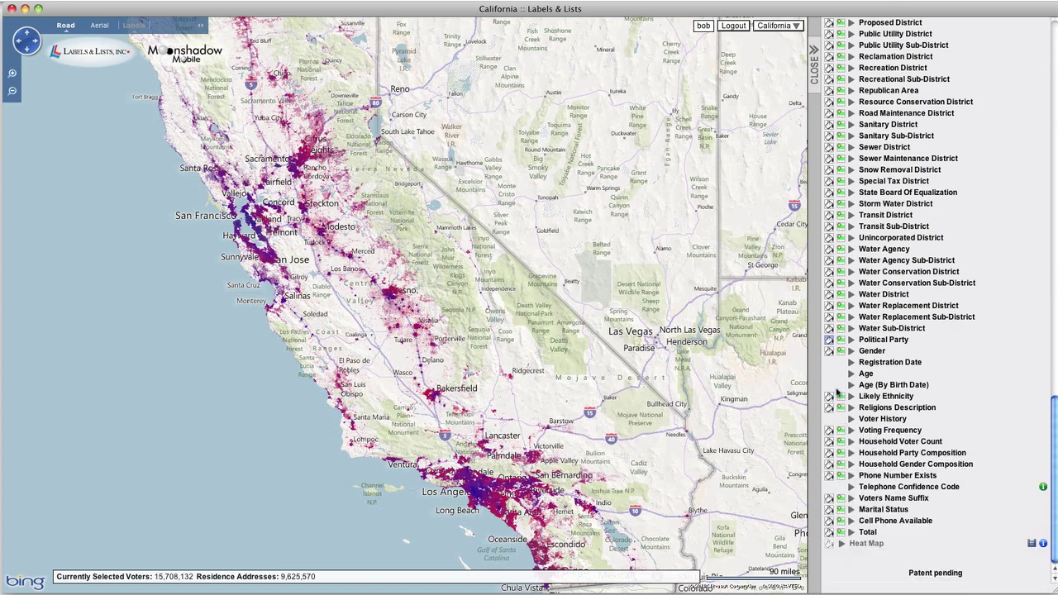
left_click(830, 351)
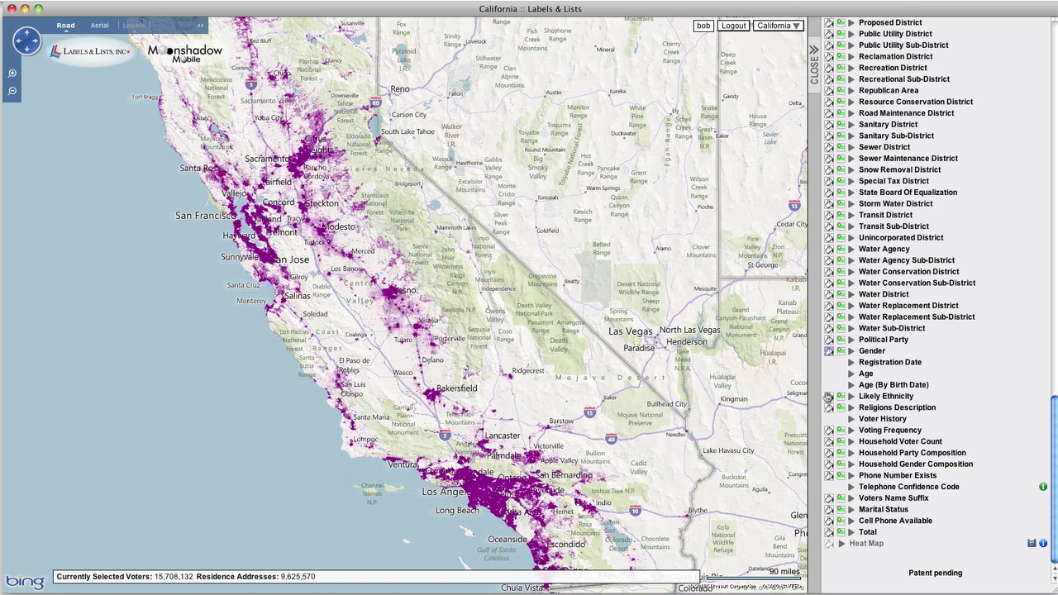
Toggle Likely Ethnicity map colouring on and off, then list Congressional districts 01–48 with voter counts.
left_click(830, 398)
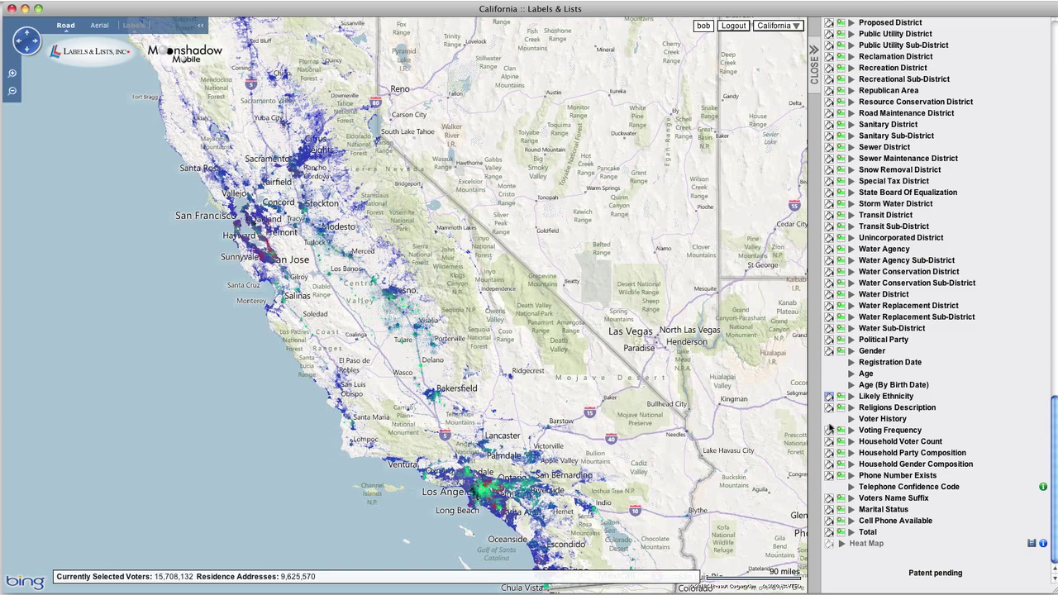
left_click(829, 430)
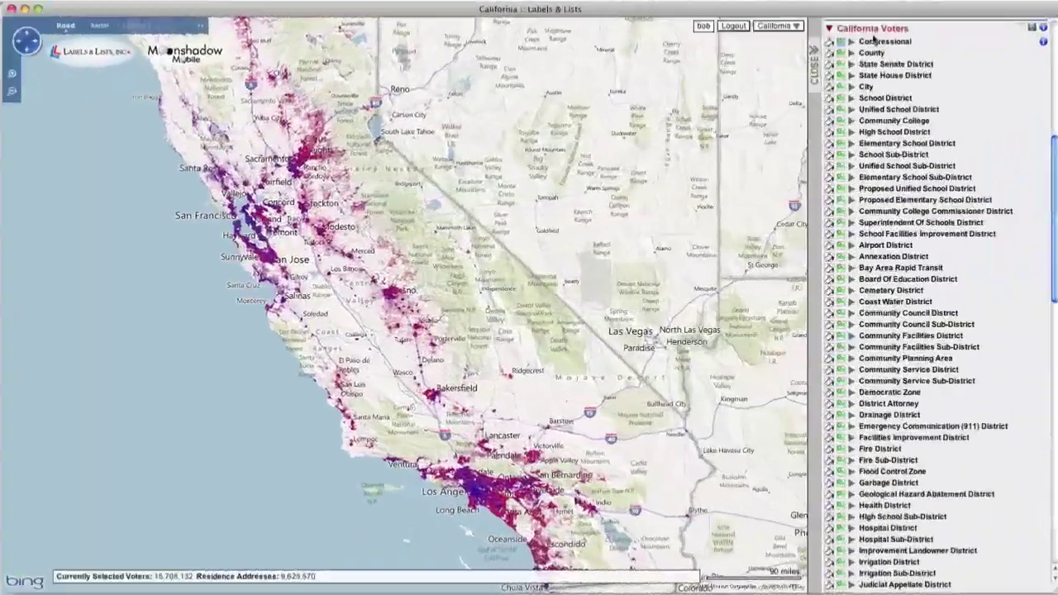
left_click(876, 43)
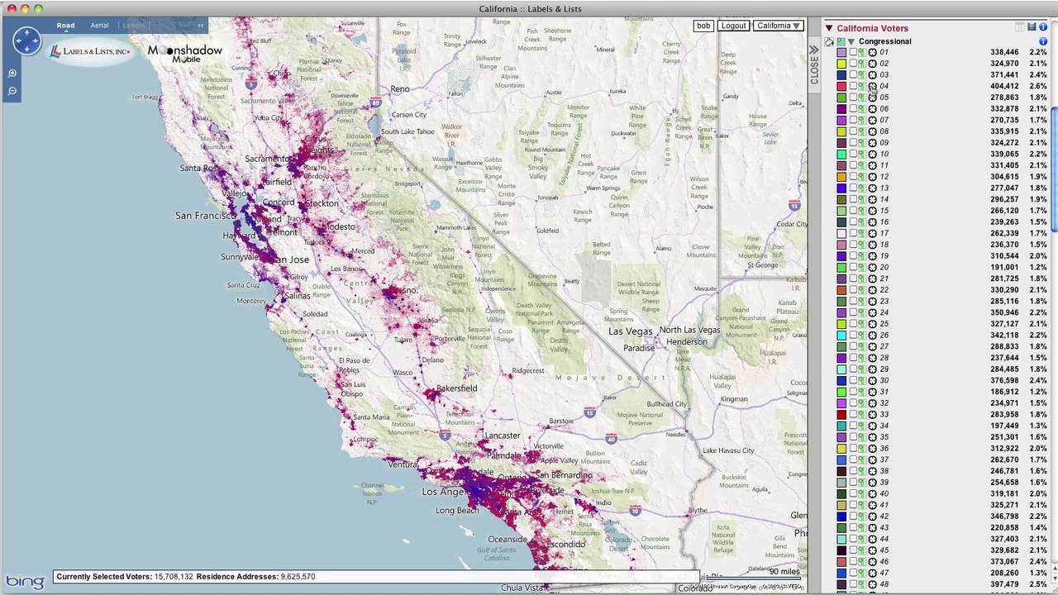
Zoom the map to Congressional district 04 and collapse the district list.
left_click(873, 86)
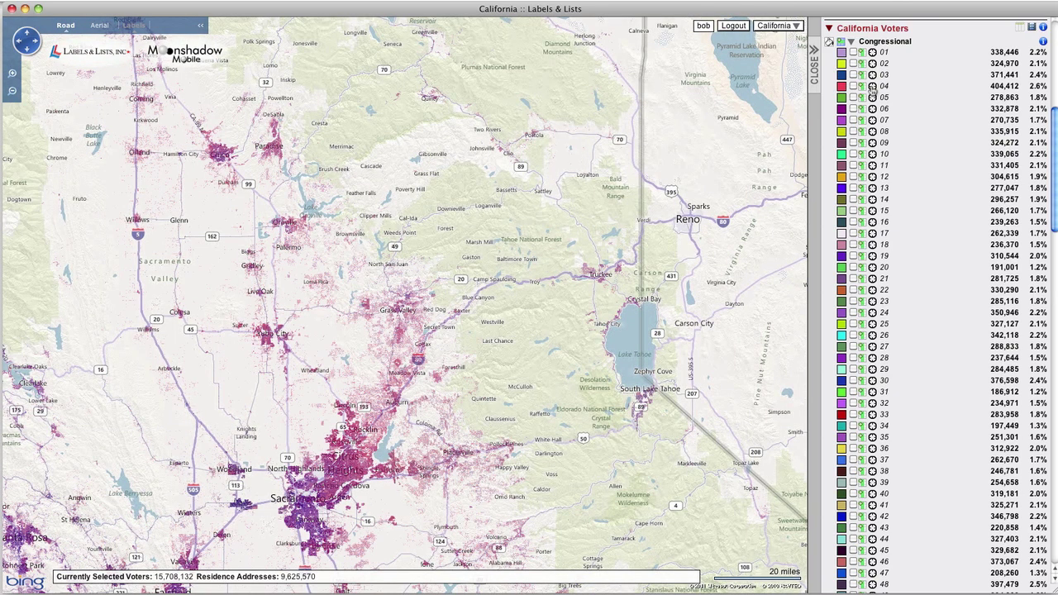
left_click(888, 46)
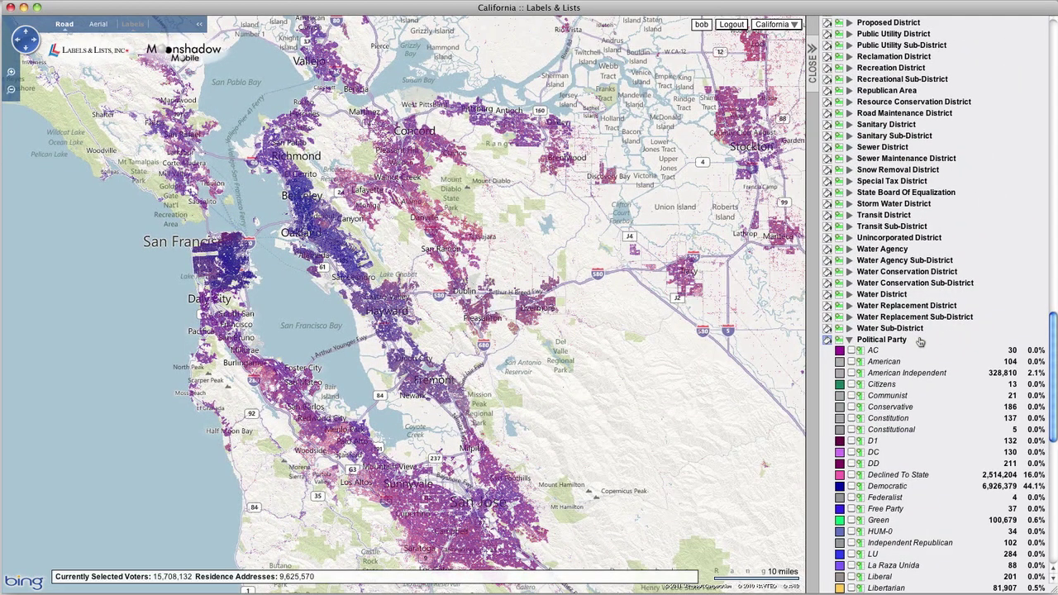
Collapse Political Party and briefly expand Gender, Registration Date, Age and Likely Ethnicity.
left_click(920, 340)
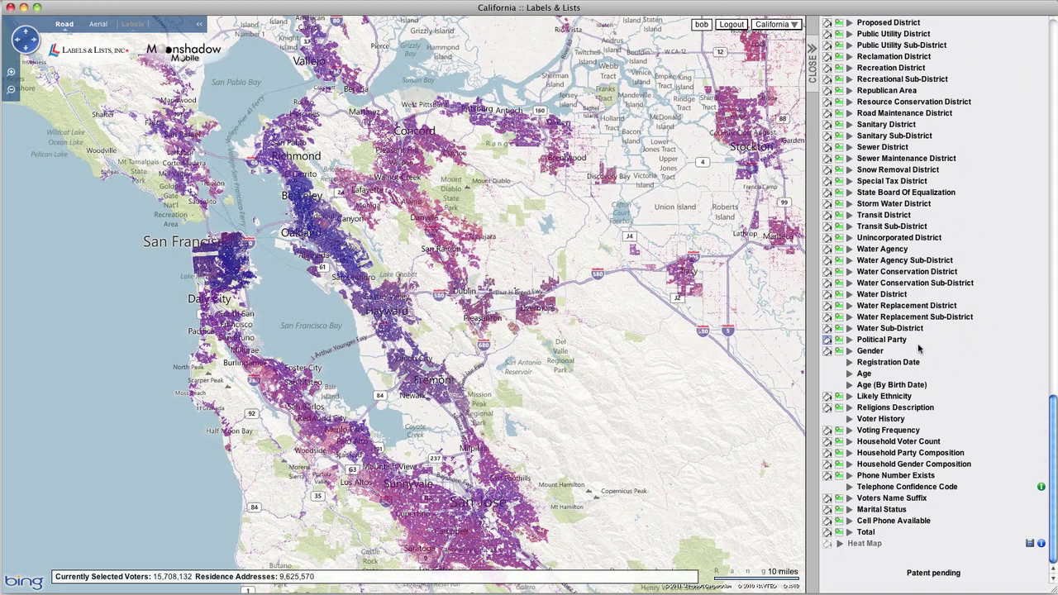
left_click(919, 352)
left_click(920, 353)
left_click(934, 364)
left_click(934, 364)
left_click(932, 376)
left_click(933, 376)
left_click(939, 398)
left_click(939, 398)
Briefly expand Voter History, Voting Frequency and Household Party Composition, then show Phone Number Exists counts.
left_click(940, 420)
left_click(941, 421)
left_click(940, 432)
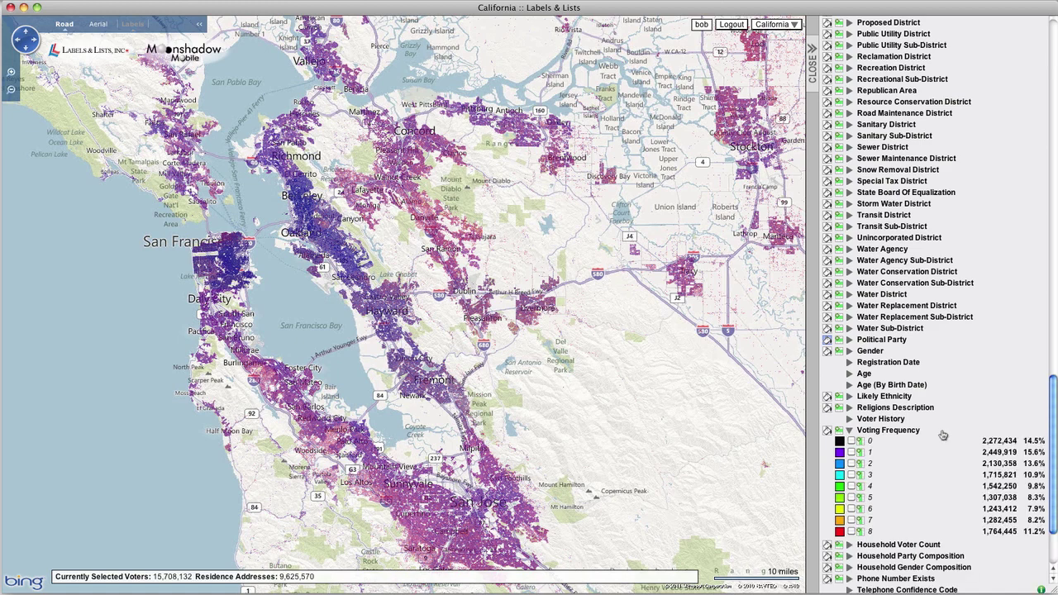
left_click(943, 436)
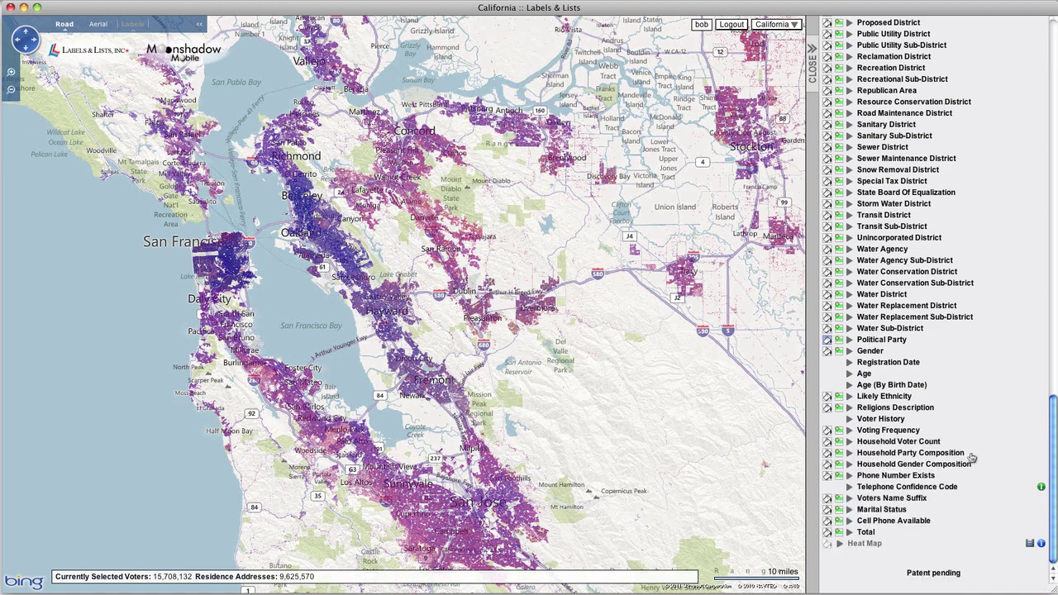
left_click(971, 456)
left_click(972, 456)
left_click(960, 477)
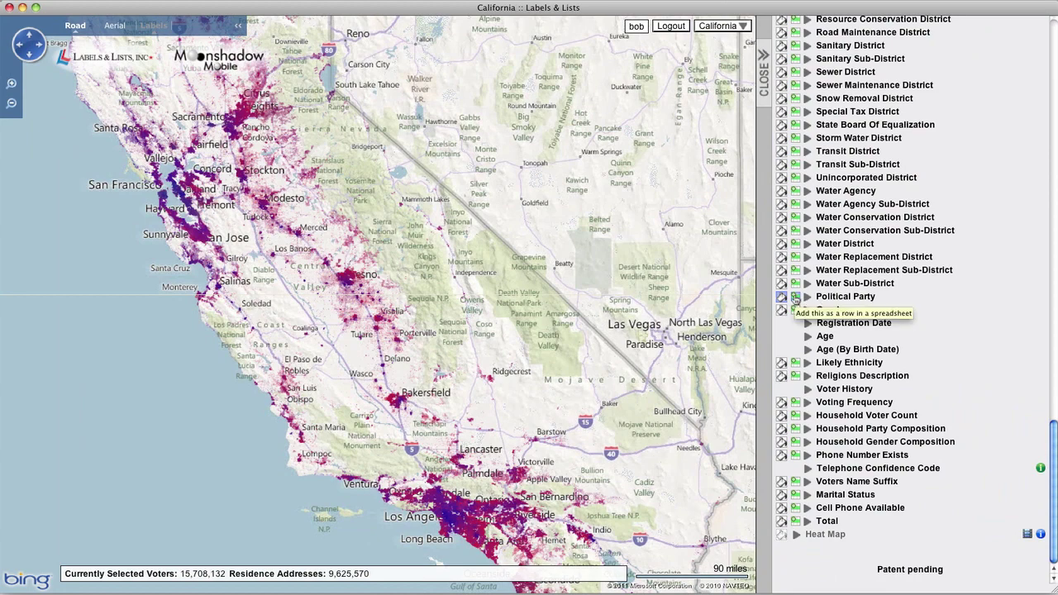
Add Likely Ethnicity as a spreadsheet row and expand Voting Frequency values 0–8.
left_click(794, 364)
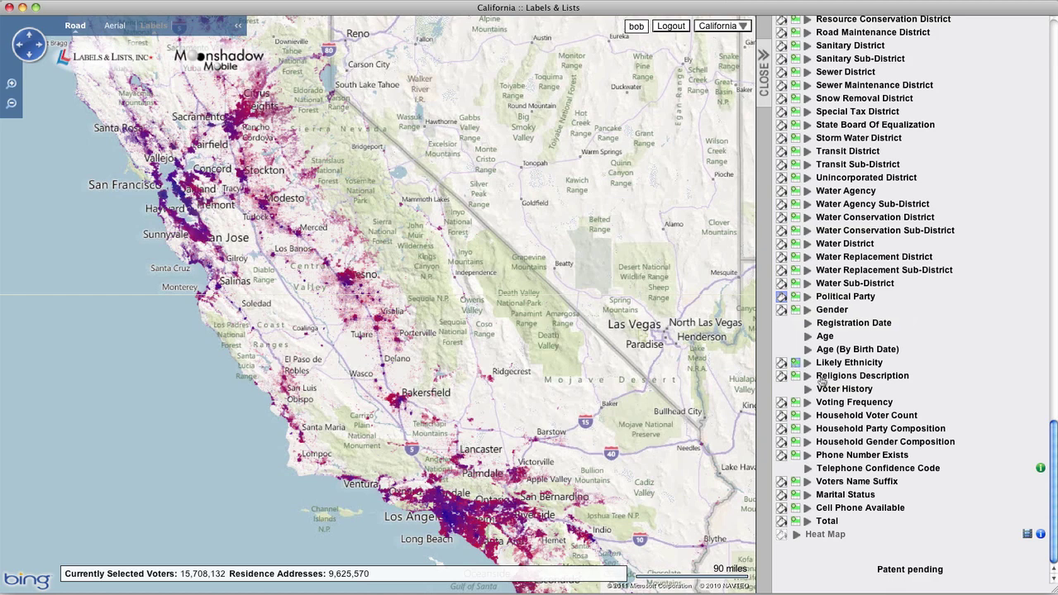
left_click(834, 404)
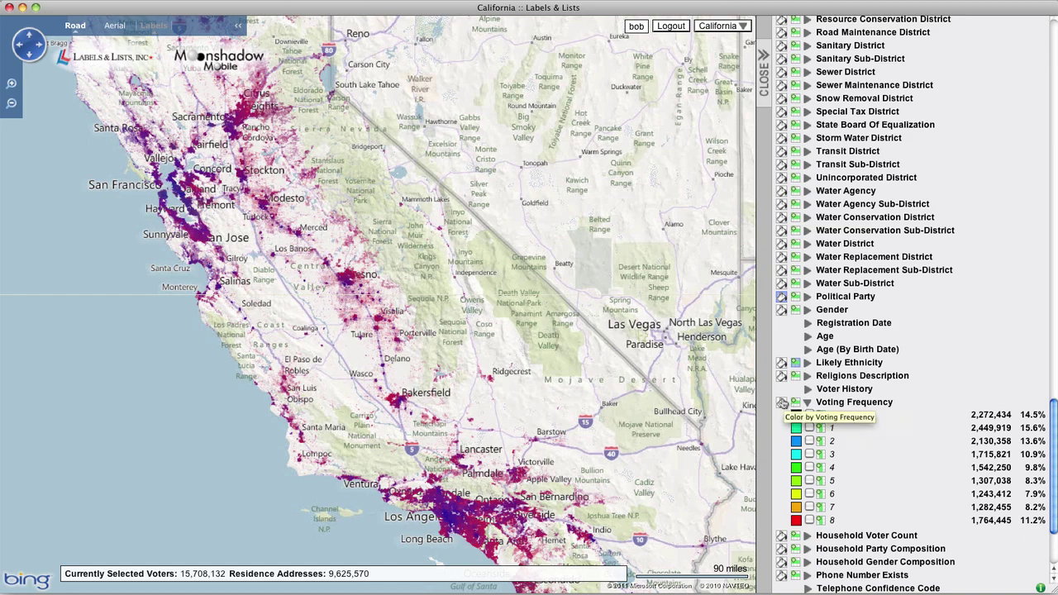
Colour the map by Voting Frequency with frequency 1 shown blue, then reset the colours.
left_click(782, 404)
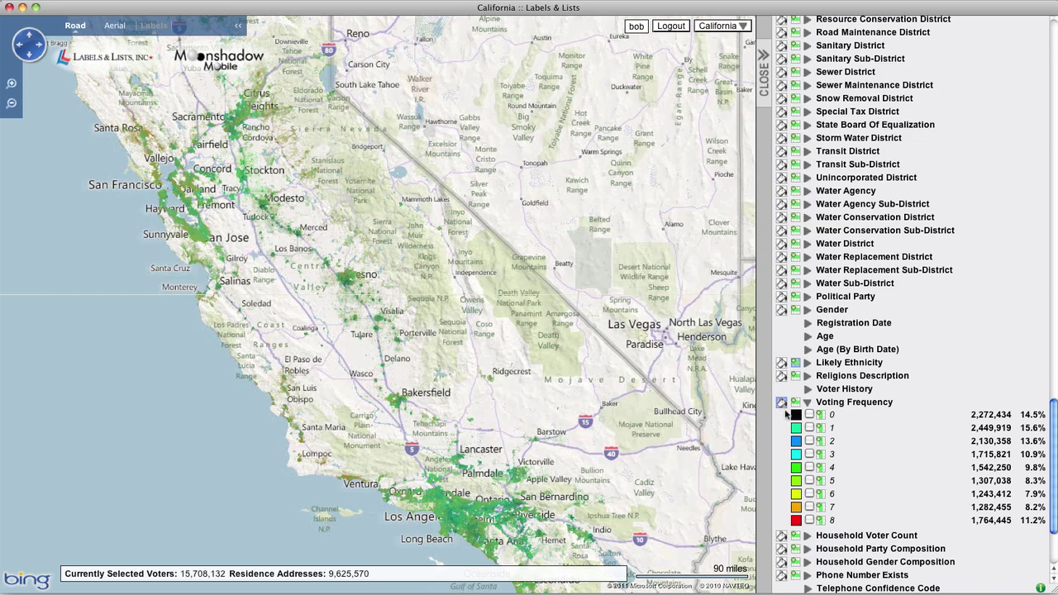
left_click(809, 427)
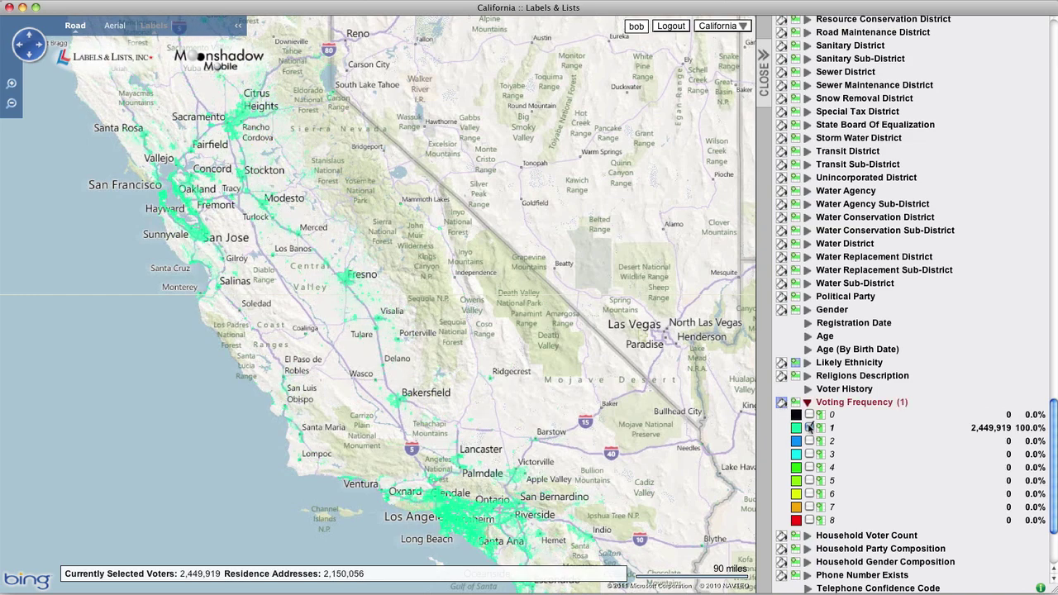
left_click(796, 427)
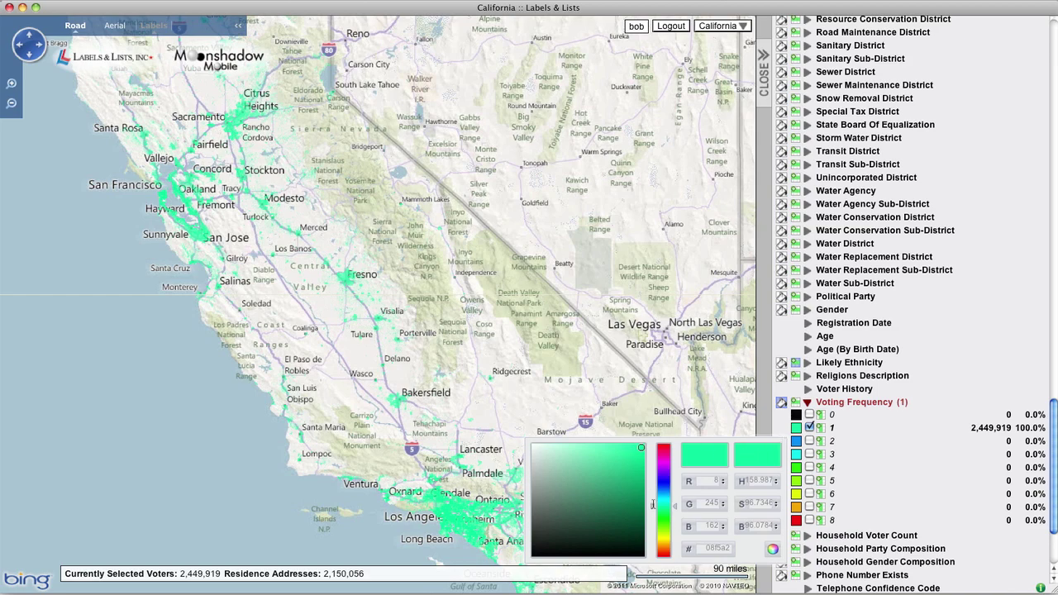
left_click_drag(653, 505, 653, 482)
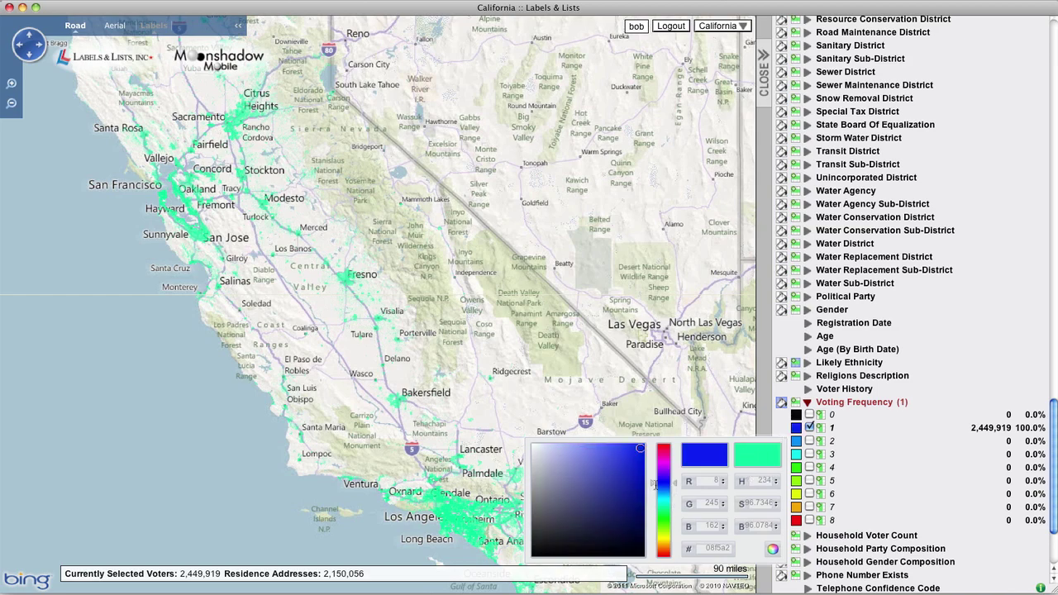
left_click(886, 476)
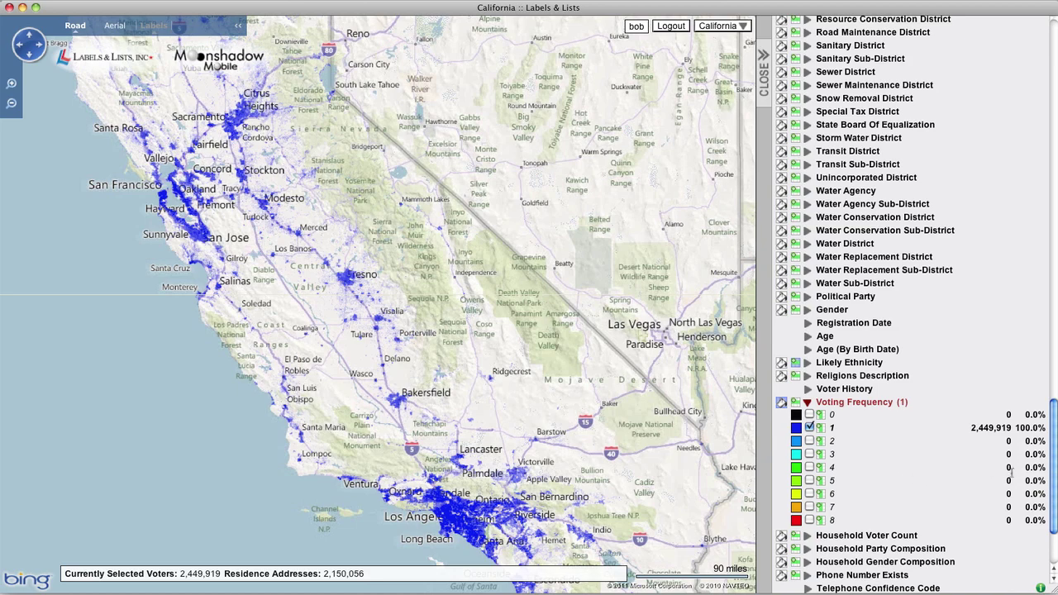
left_click_drag(1052, 469, 1052, 154)
left_click(884, 96)
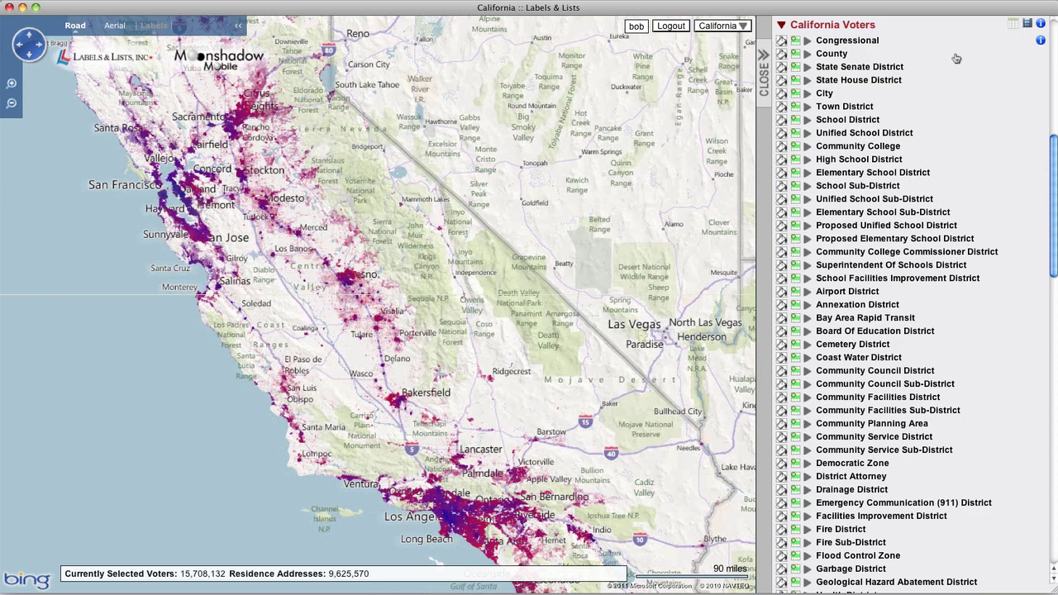
Filter voters to ALAMEDA County and zoom the map into the county.
left_click(827, 54)
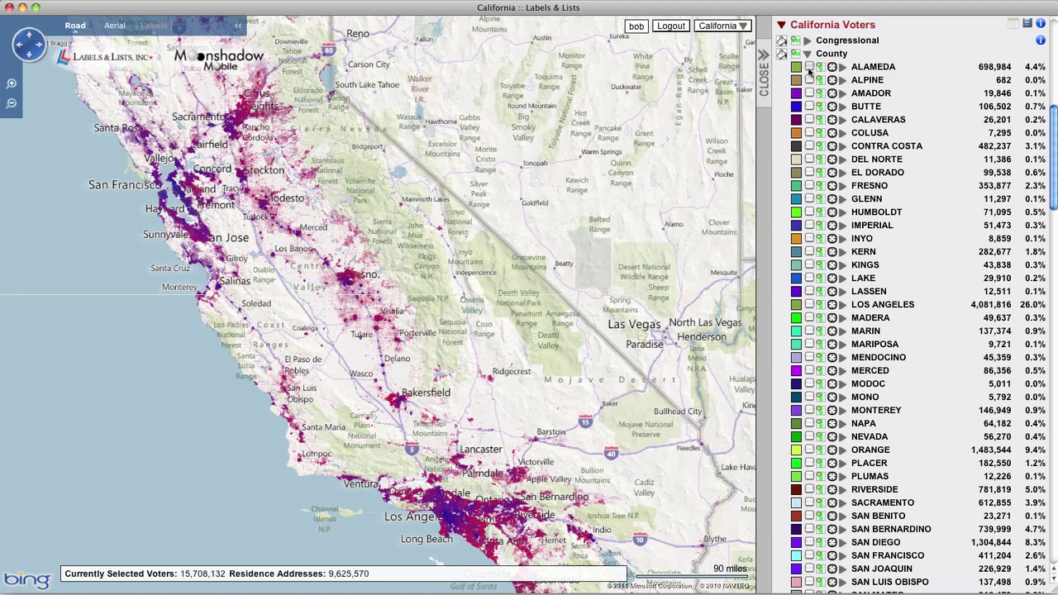
left_click(809, 66)
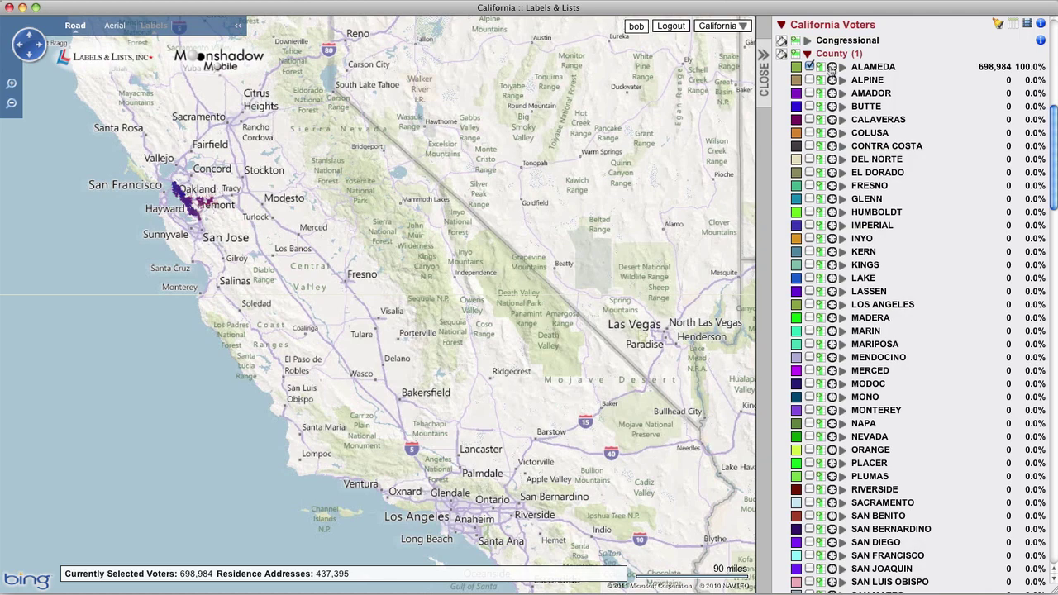
left_click(831, 68)
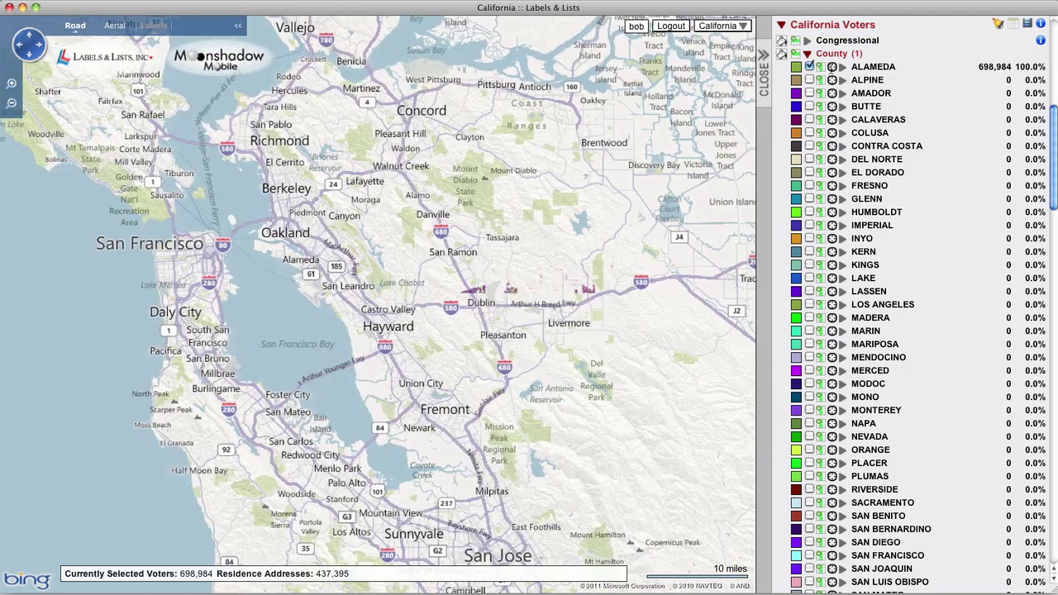
left_click(835, 53)
left_click_drag(1053, 169, 1055, 463)
Check Republican under Political Party and F under Gender for the Alameda voters.
left_click(865, 299)
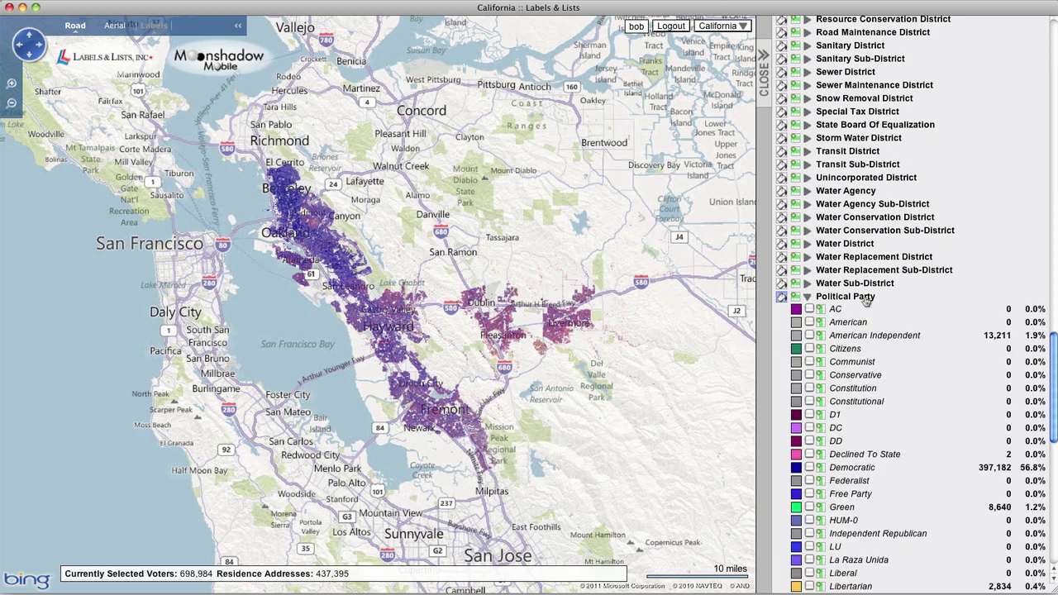
left_click_drag(1055, 358, 1055, 423)
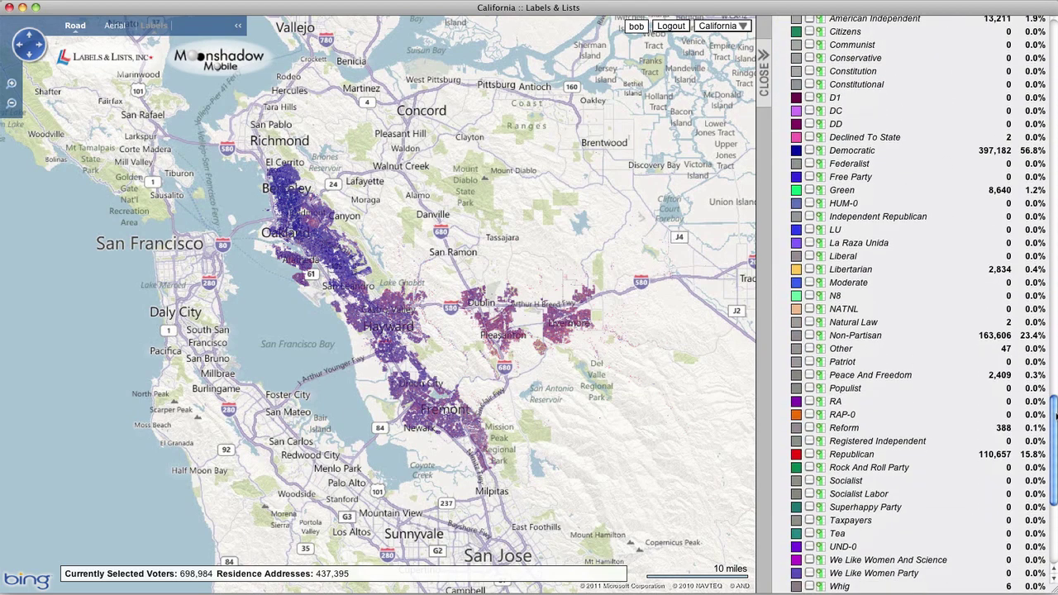
left_click(810, 455)
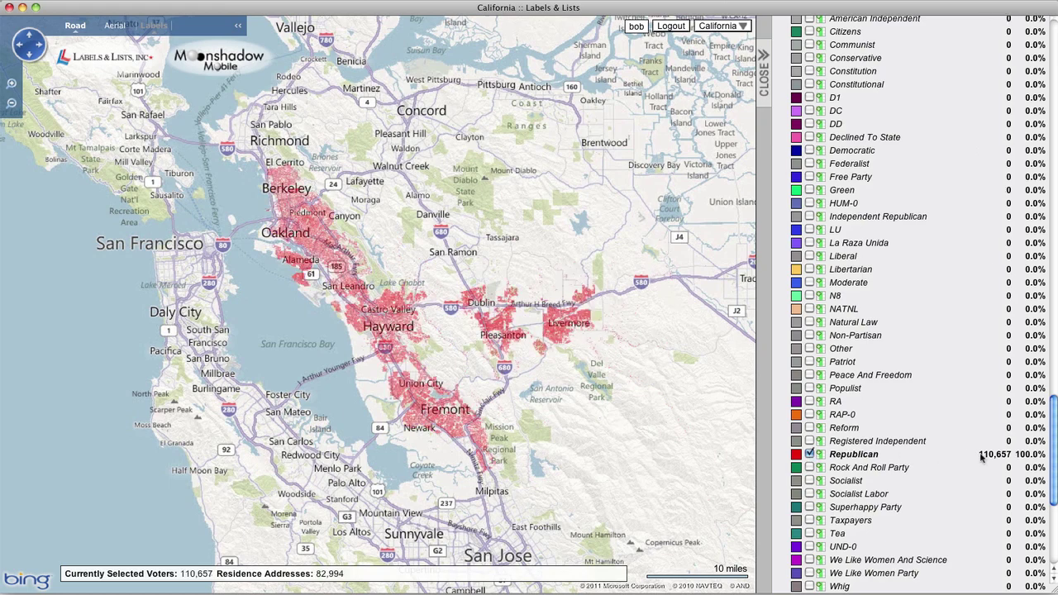
left_click_drag(1055, 447, 1054, 505)
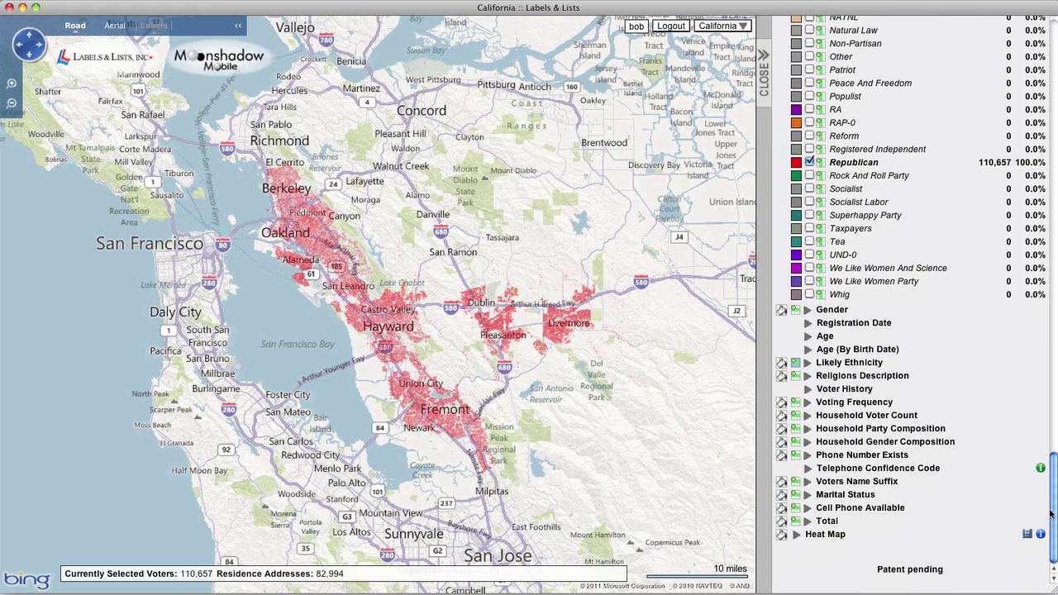
left_click(833, 310)
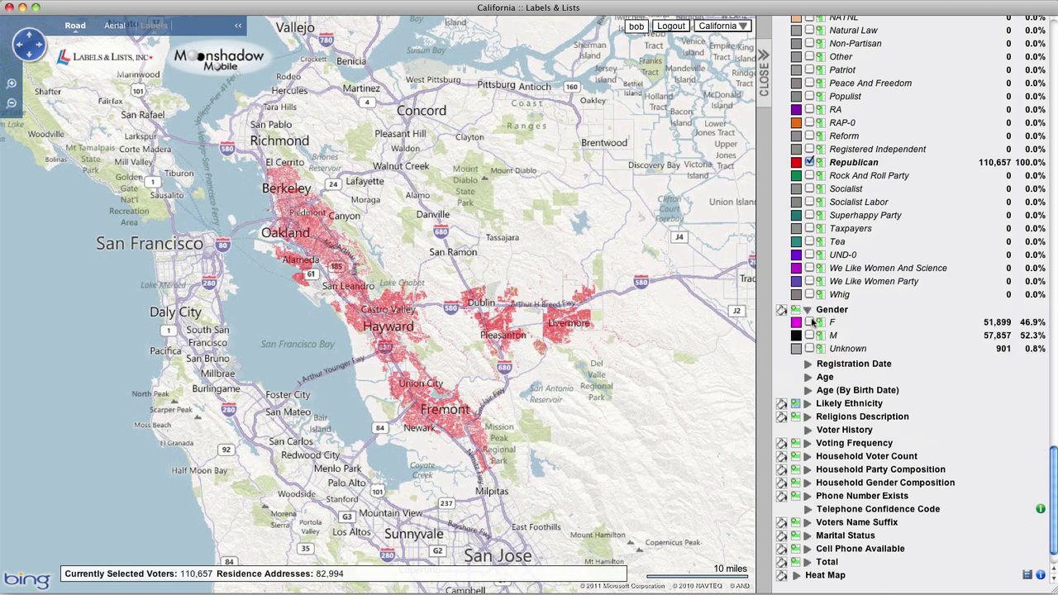
left_click(811, 322)
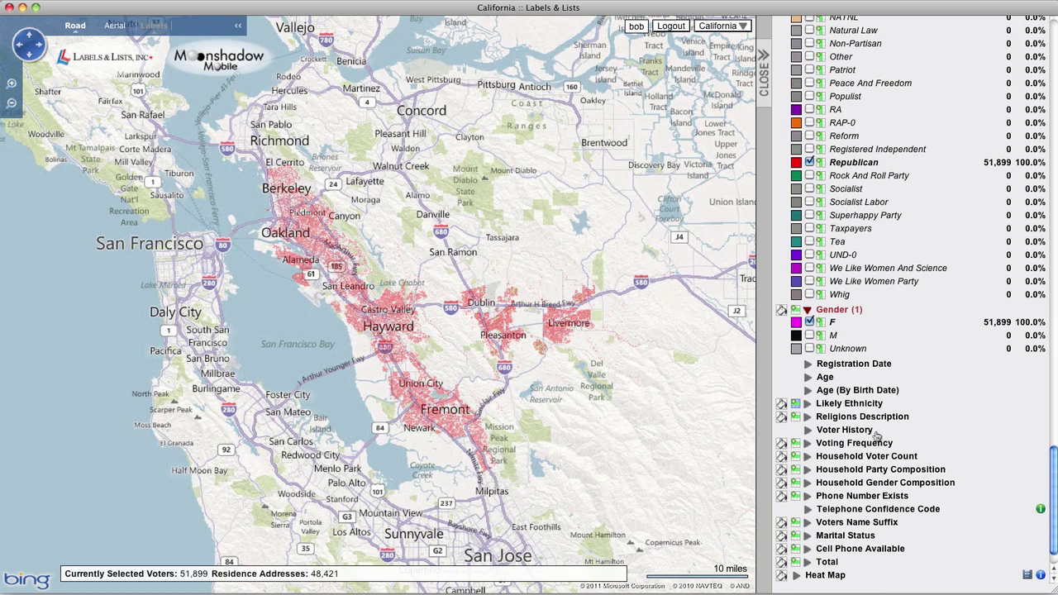
Set the Age filter's upper limit to 45, giving an 18–45 range.
left_click(826, 378)
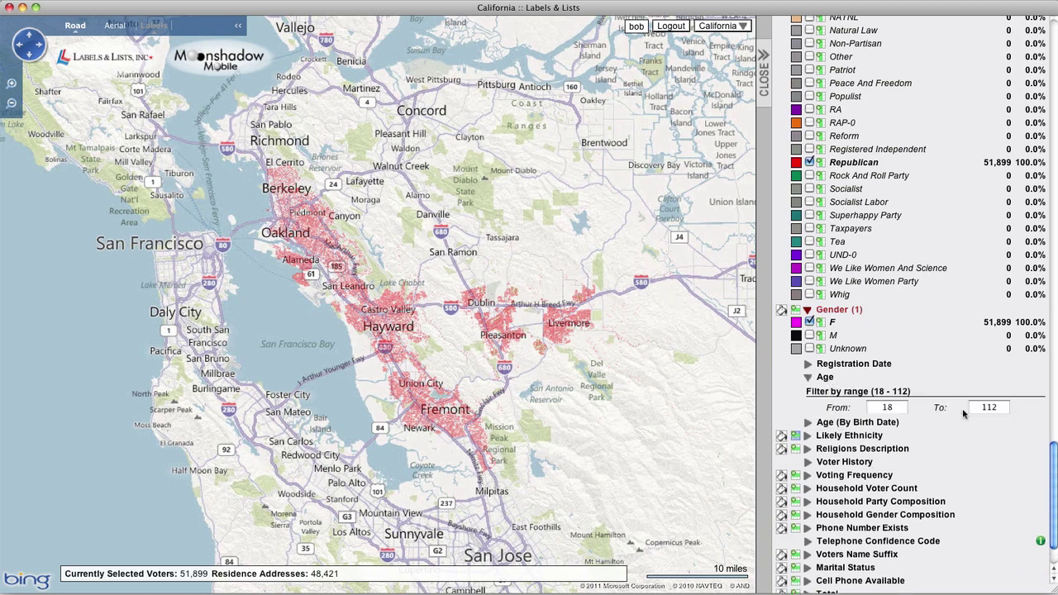
left_click(999, 409)
type("45")
key("Return")
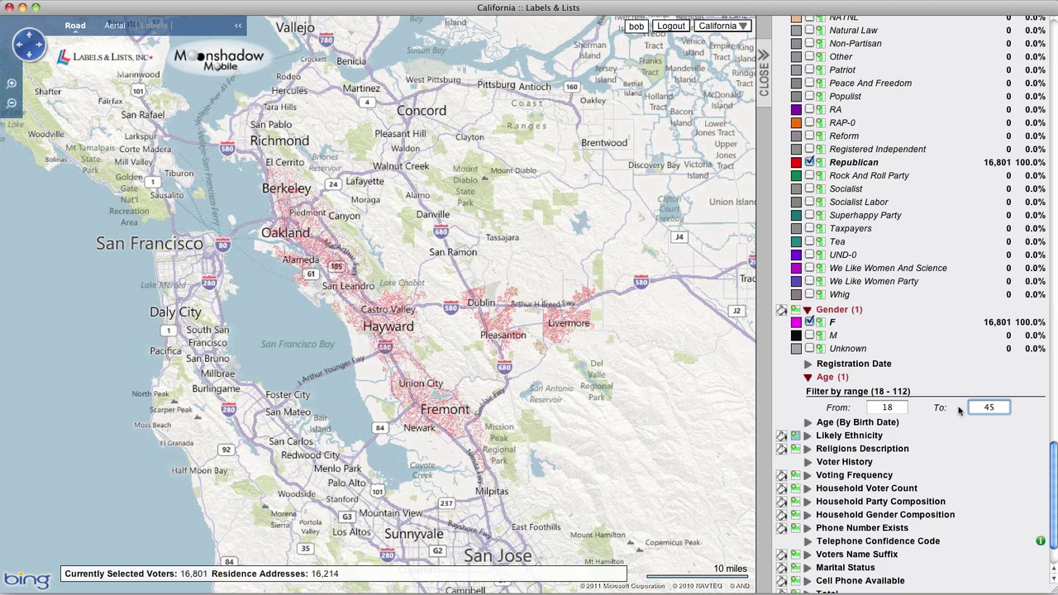
scroll(967, 496, "down", 3)
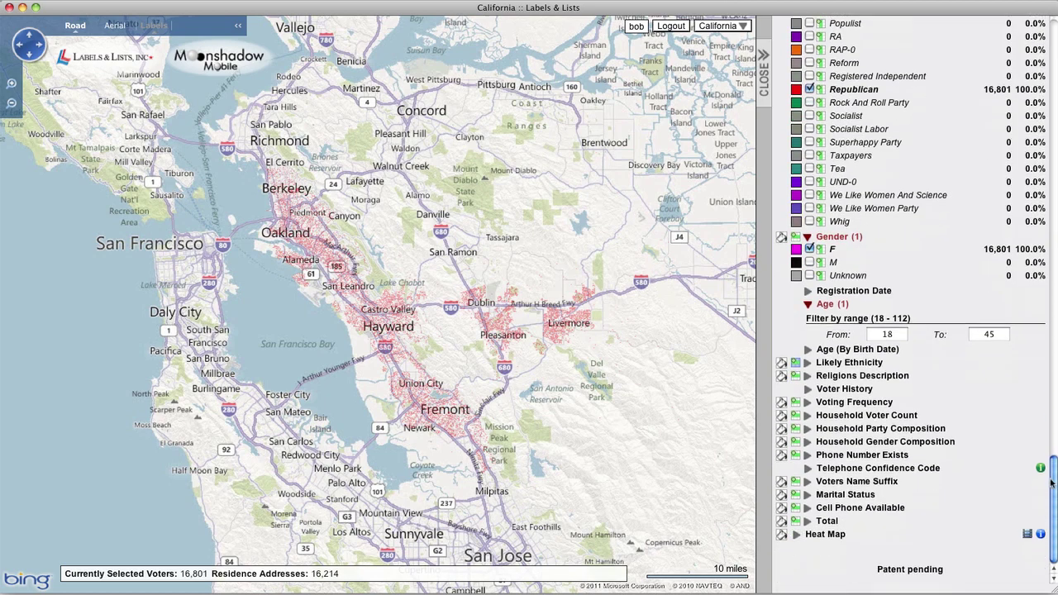
Zoom the map out from the Total row and clear all selections.
left_click(826, 523)
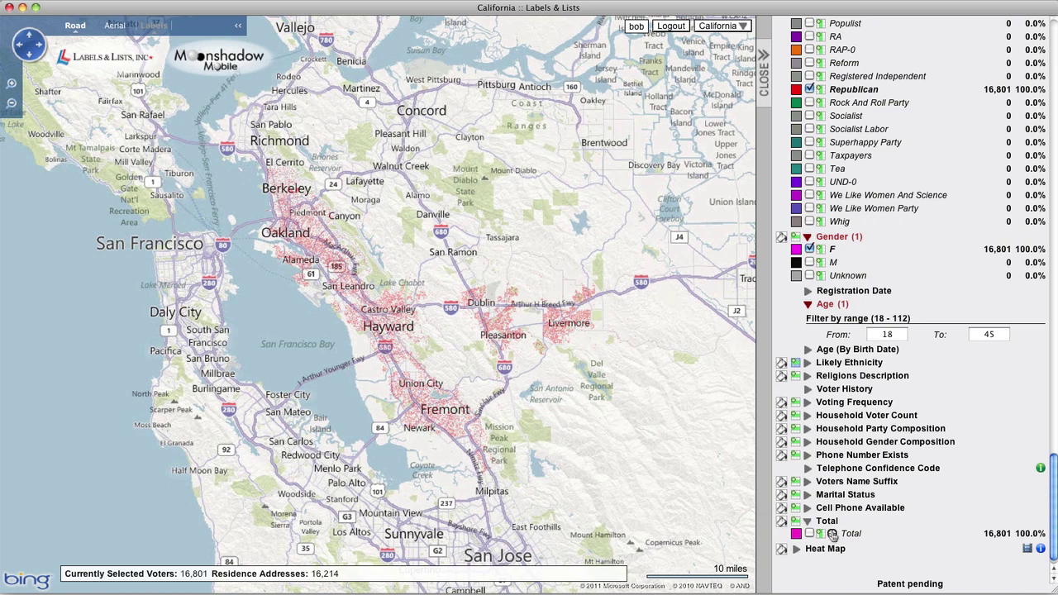
left_click(833, 534)
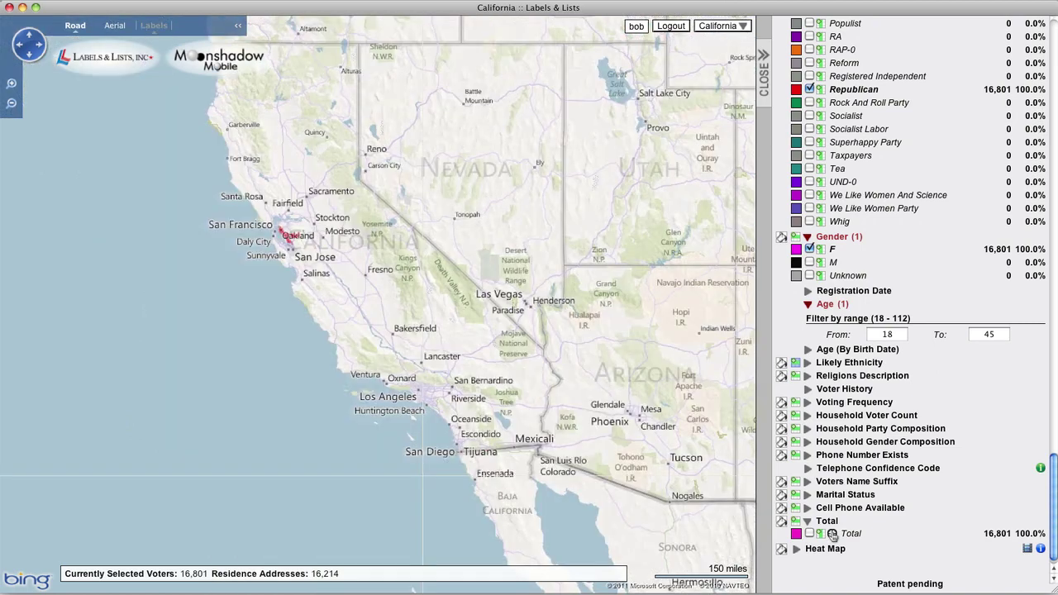
left_click_drag(1050, 513, 1048, 111)
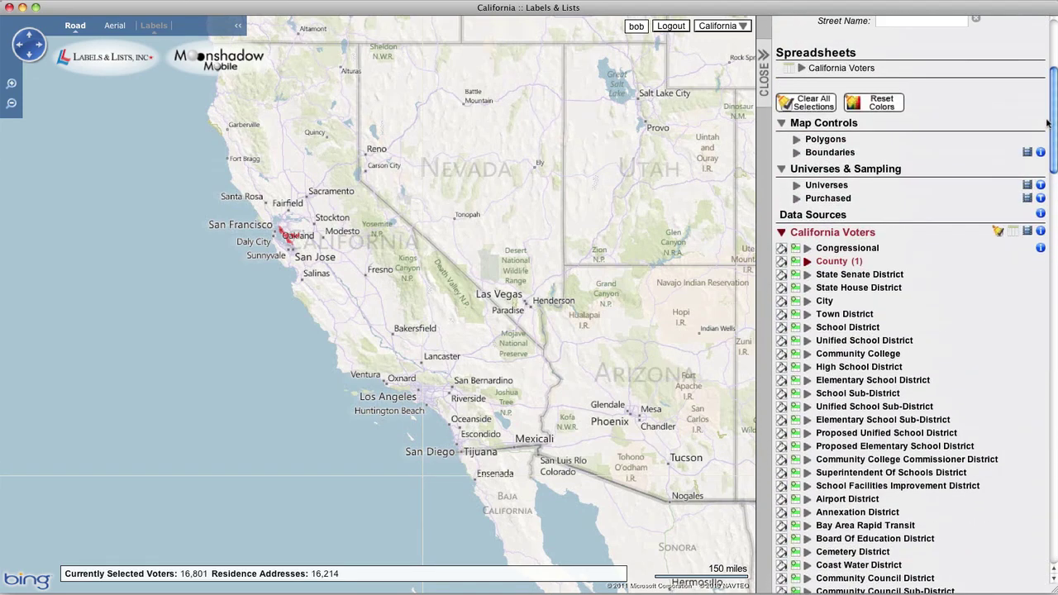
left_click(805, 108)
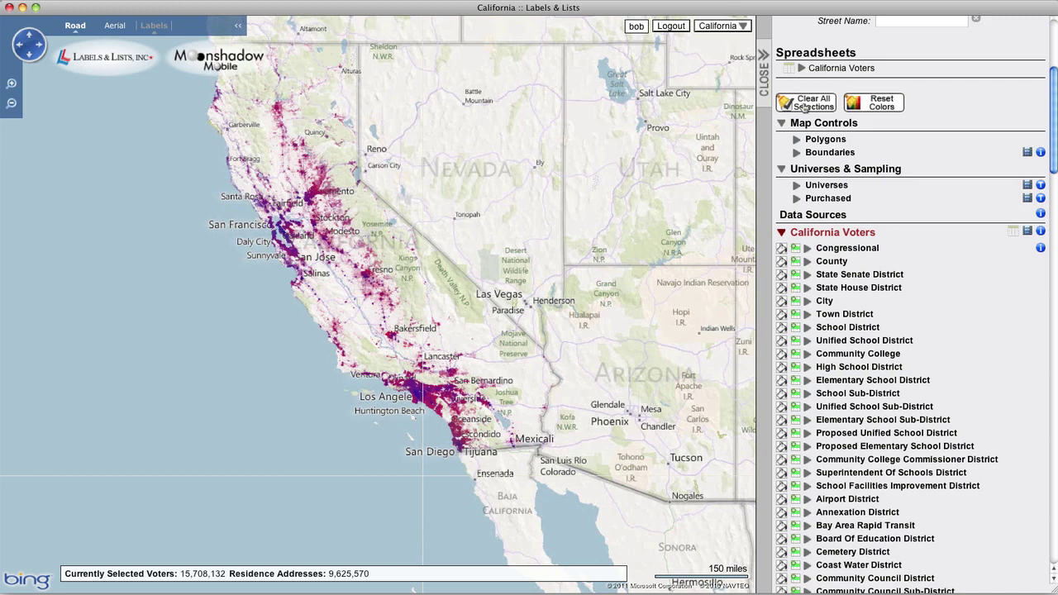